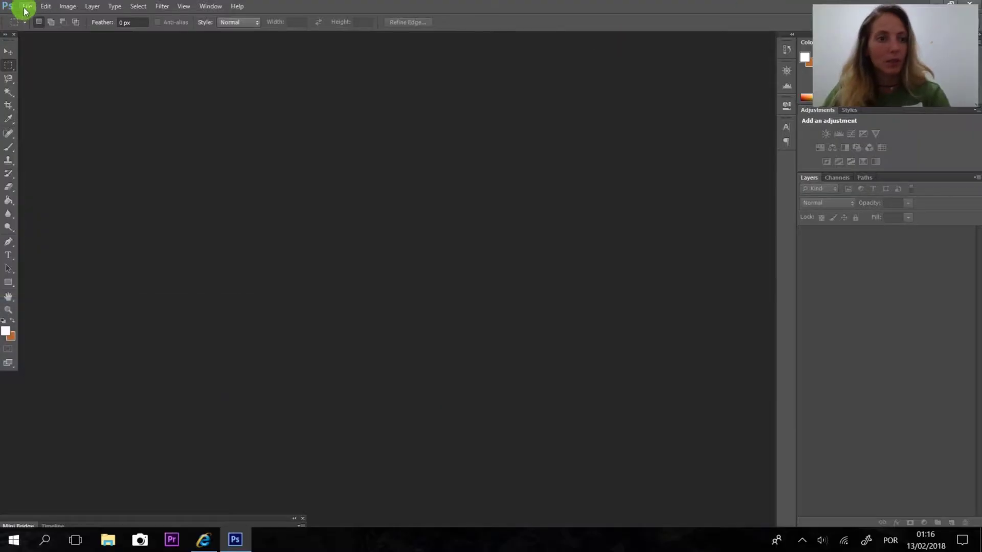
# Open the IMG_3224 photo from the Desktop folder
pyautogui.click(26, 7)
pyautogui.click(39, 31)
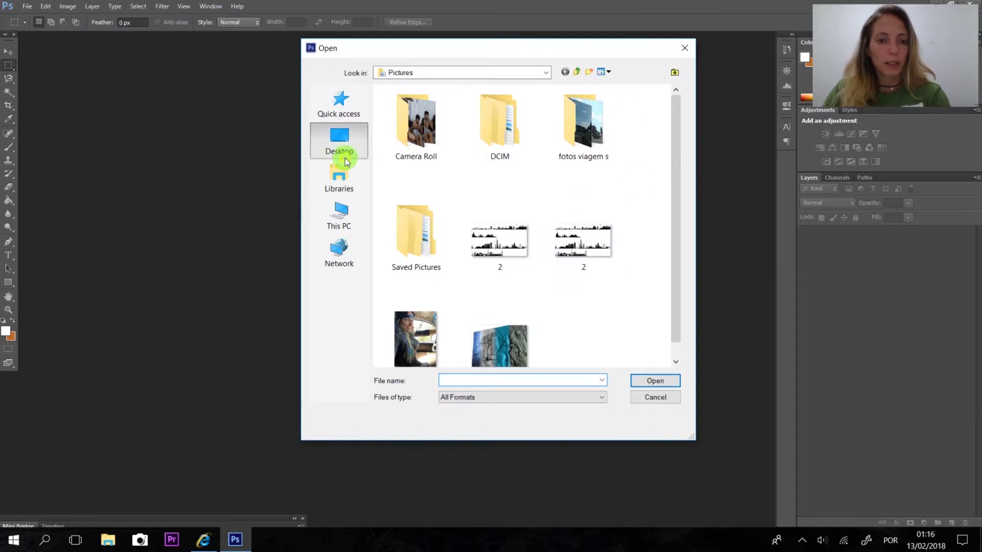
pyautogui.click(345, 162)
pyautogui.moveTo(676, 118); pyautogui.dragTo(681, 318)
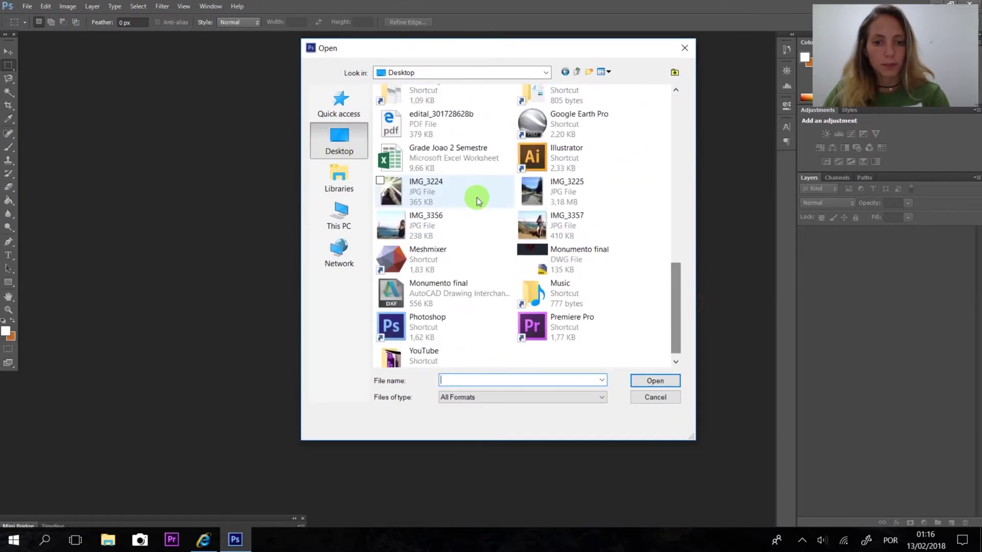
pyautogui.click(477, 201)
pyautogui.click(649, 382)
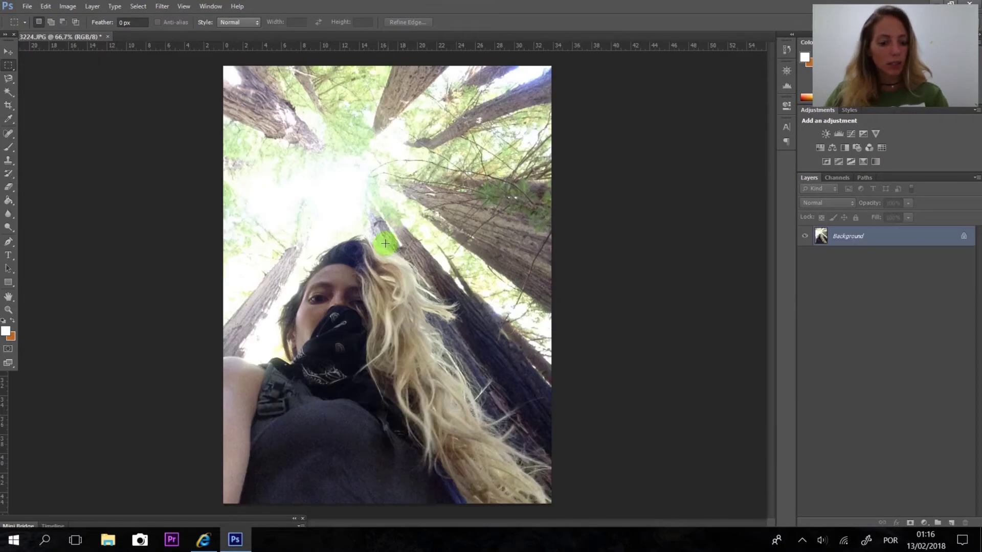
# Duplicate the Background layer within the same document and keep the copy selected
pyautogui.scroll(-1, 385, 243)
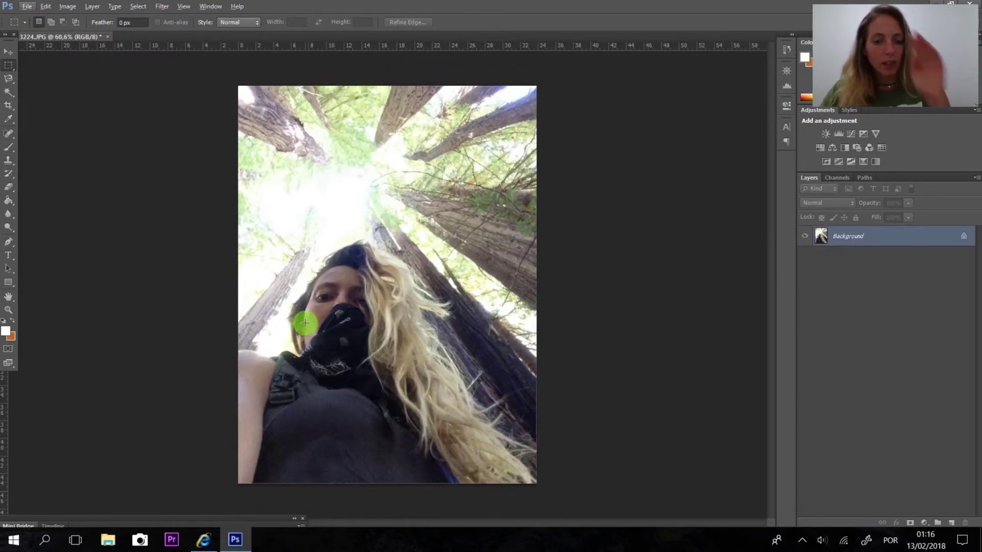
pyautogui.rightClick(871, 237)
pyautogui.click(886, 261)
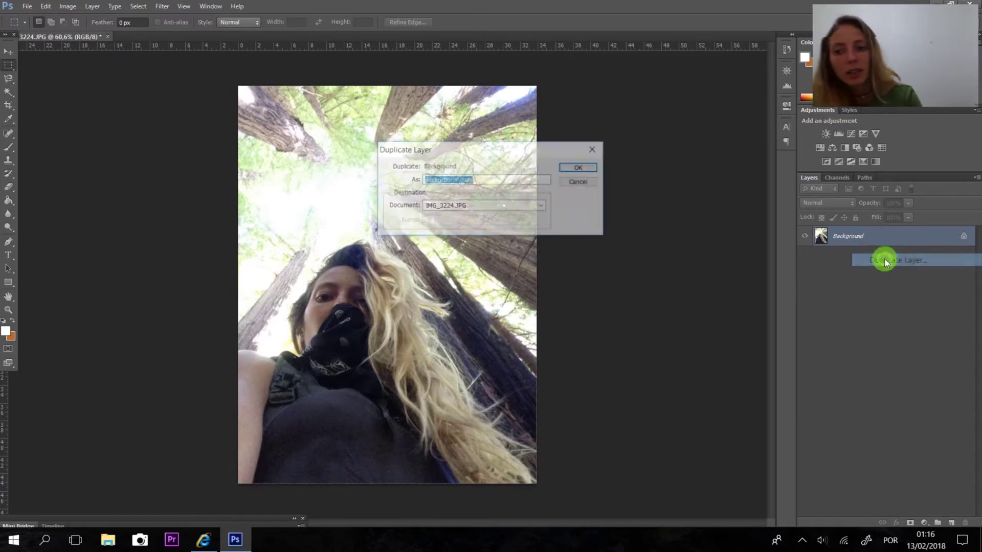
pyautogui.click(577, 167)
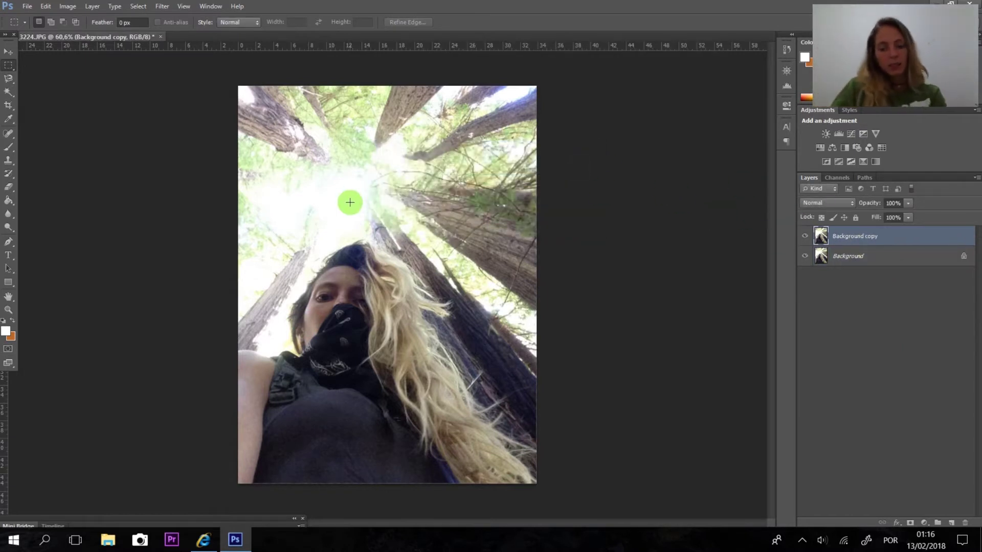
pyautogui.click(825, 257)
pyautogui.click(839, 239)
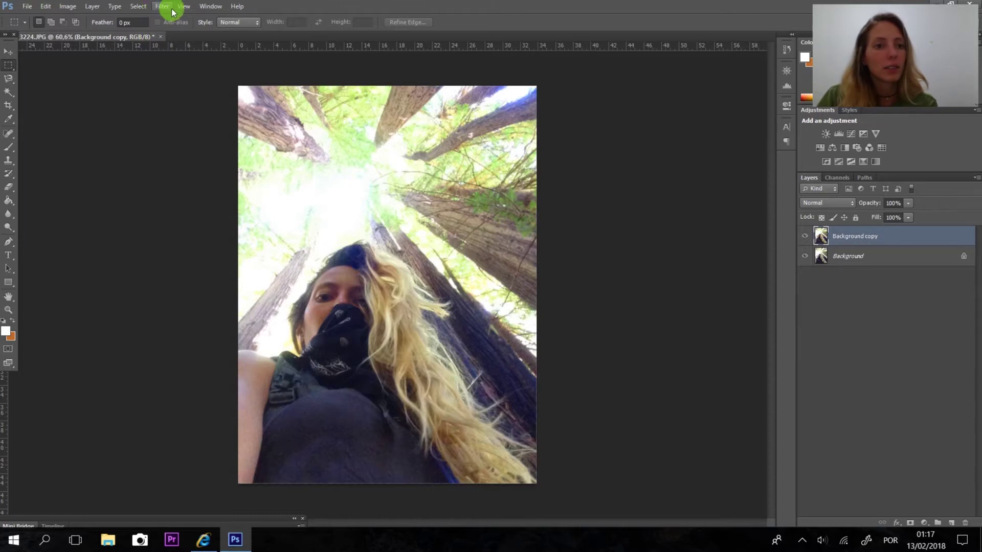
# Open the Filter Gallery for the duplicated layer
pyautogui.click(171, 10)
pyautogui.click(170, 9)
pyautogui.click(170, 9)
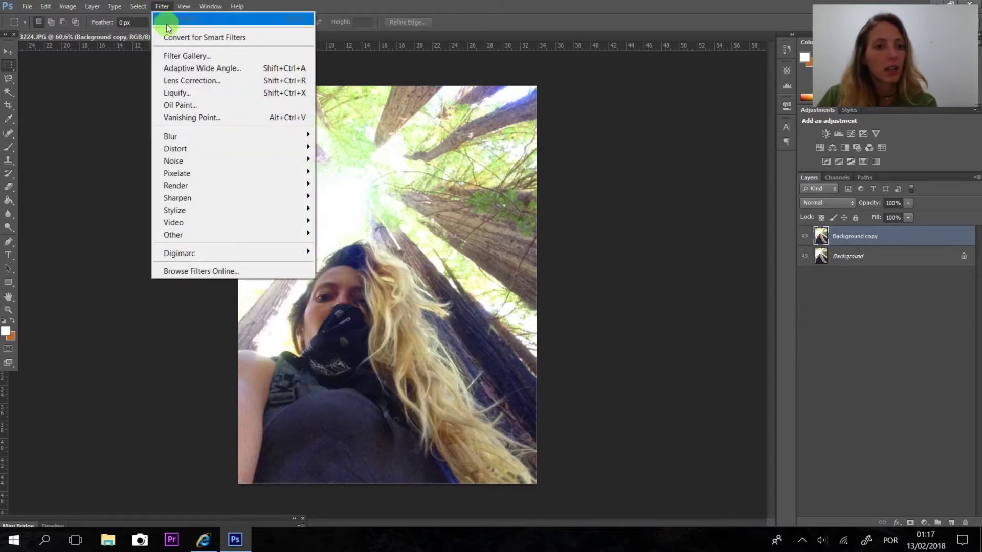
pyautogui.click(171, 57)
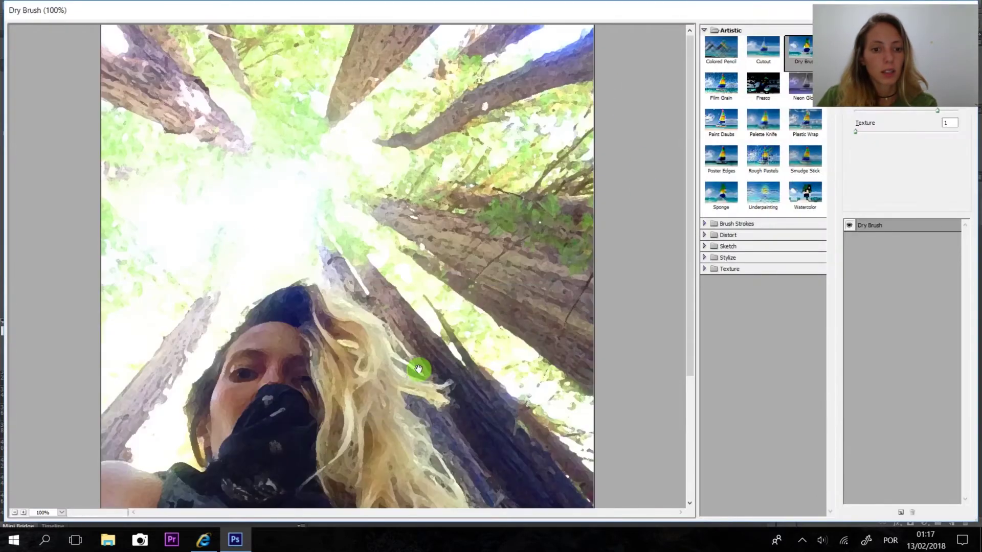
# Preview the Cutout, Colored Pencil and Film Grain artistic filters and the Patchwork texture filter on the photo
pyautogui.click(762, 51)
pyautogui.click(721, 49)
pyautogui.click(722, 84)
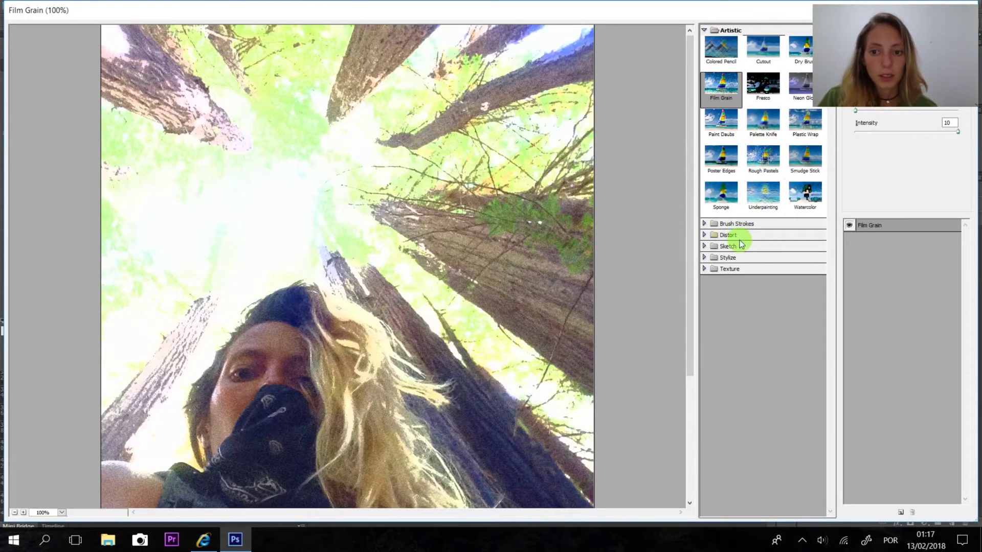
pyautogui.click(737, 268)
pyautogui.click(729, 329)
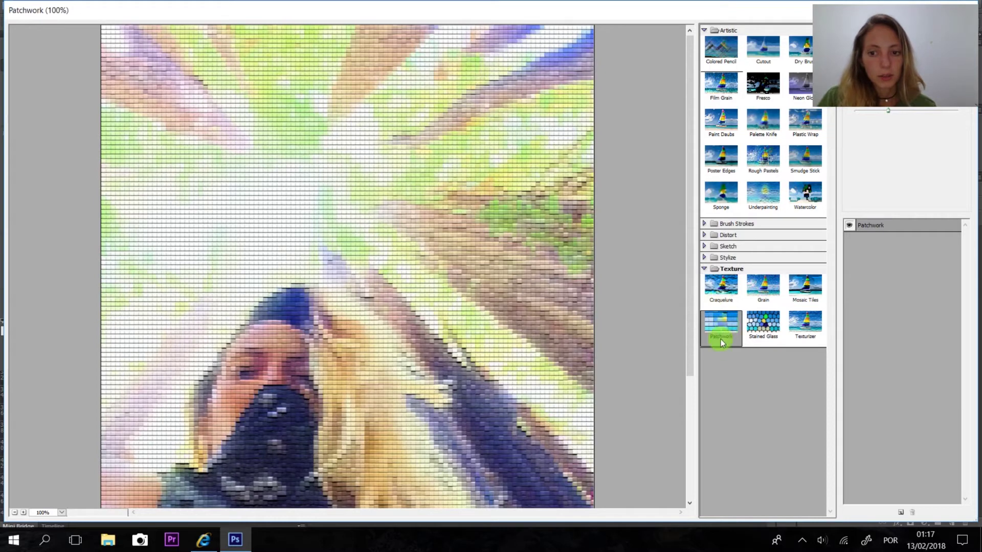
# Expand the Stylize, Sketch, Distort and Brush Strokes filter categories and preview the Underpainting and Water Paper effects
pyautogui.click(724, 258)
pyautogui.click(727, 247)
pyautogui.click(729, 236)
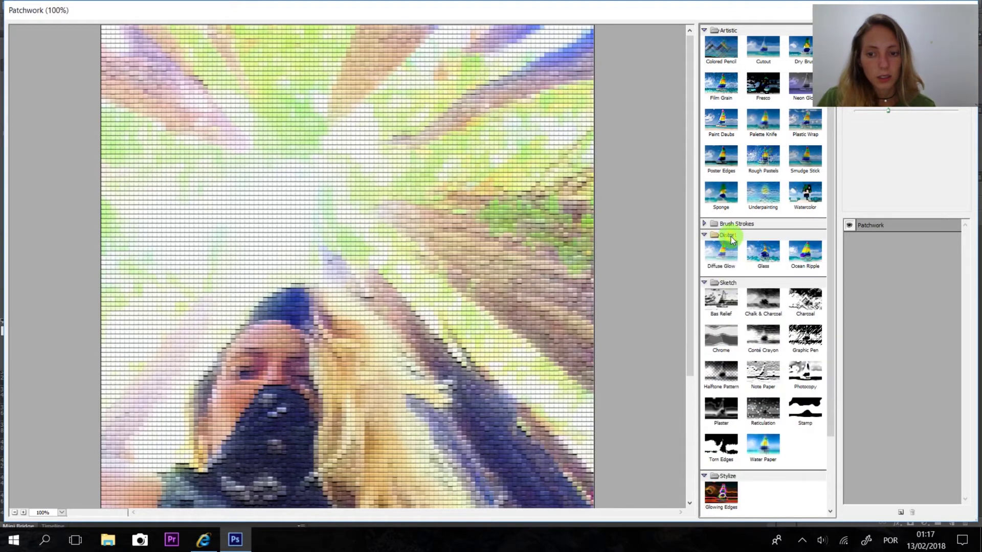
pyautogui.click(731, 225)
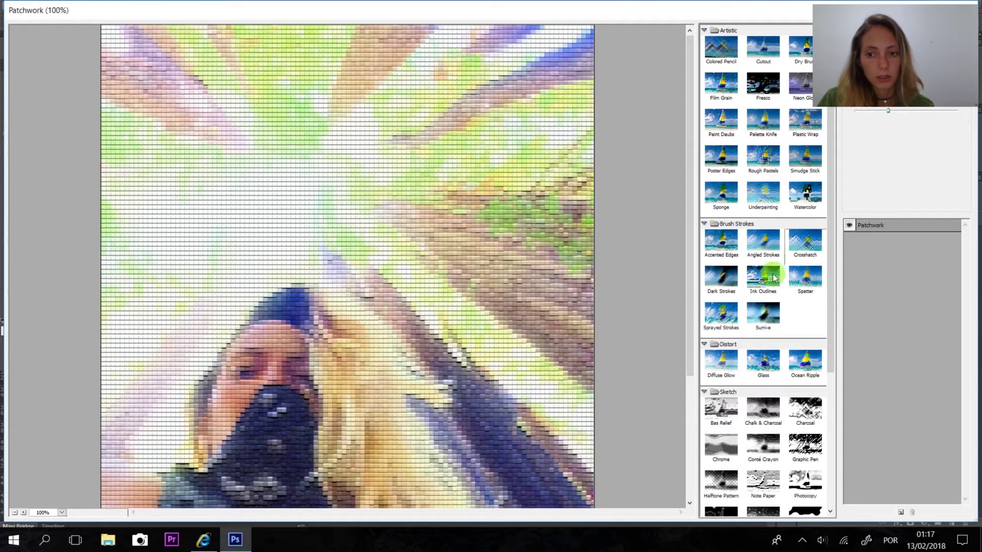
pyautogui.click(763, 85)
pyautogui.click(763, 193)
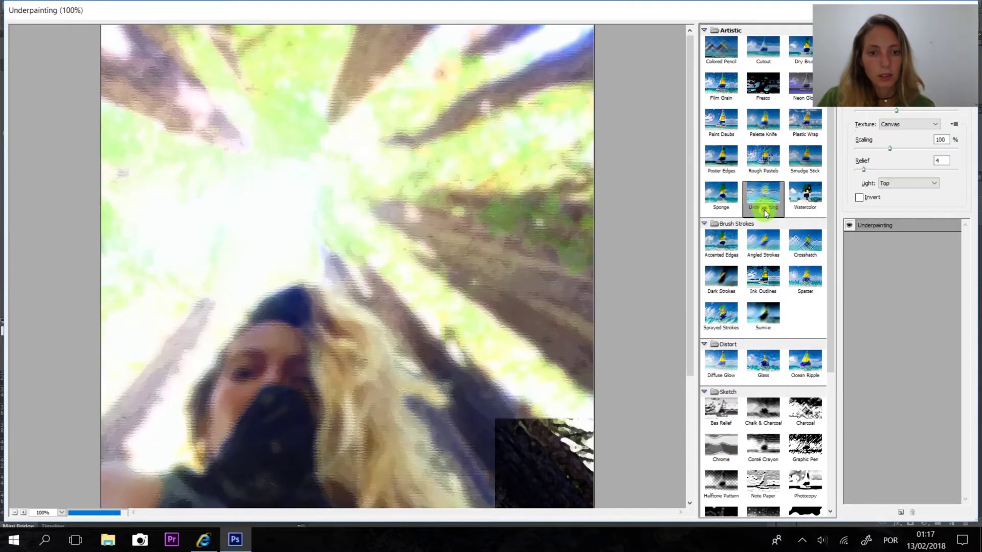
pyautogui.scroll(-2, 748, 281)
pyautogui.scroll(-2, 747, 281)
pyautogui.click(768, 378)
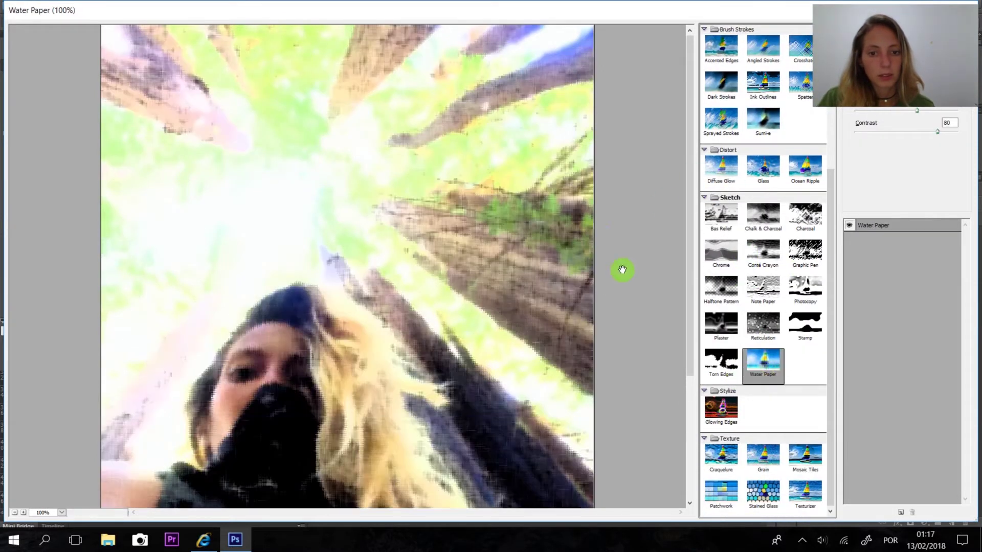
# Choose the Patchwork filter and resize the Filter Gallery window to reach its settings, with the preview at 66.7%
pyautogui.click(726, 501)
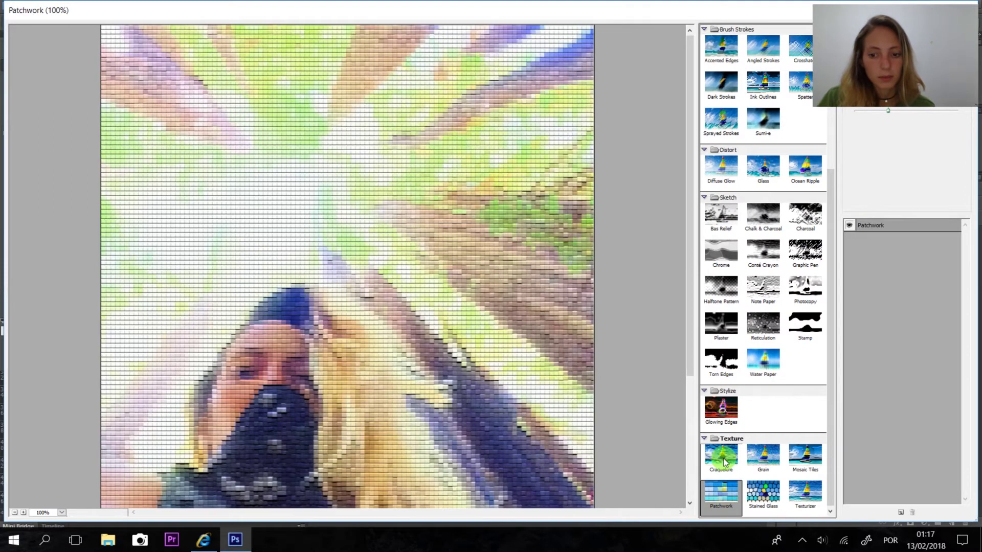
pyautogui.doubleClick(777, 13)
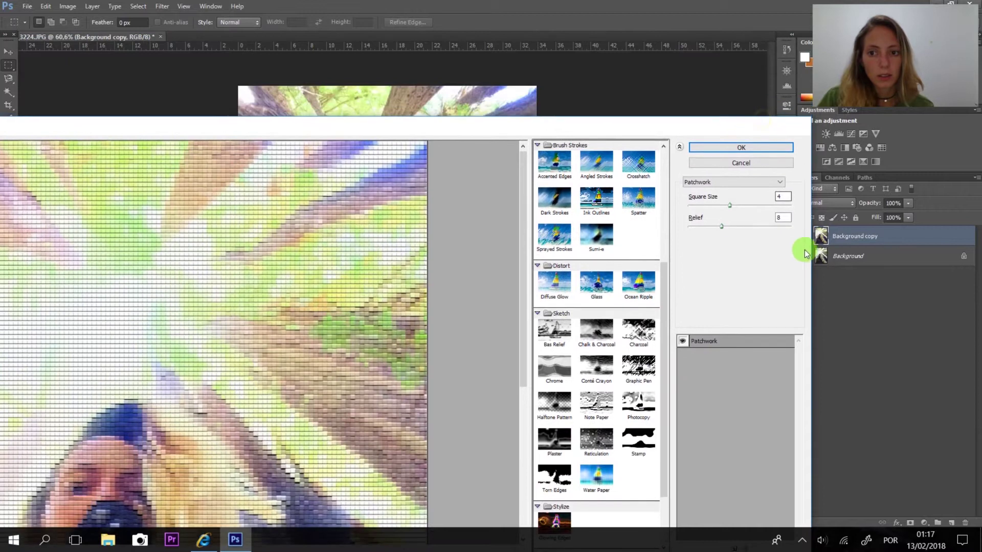
pyautogui.moveTo(812, 251); pyautogui.dragTo(616, 247)
pyautogui.moveTo(493, 107); pyautogui.dragTo(673, 57)
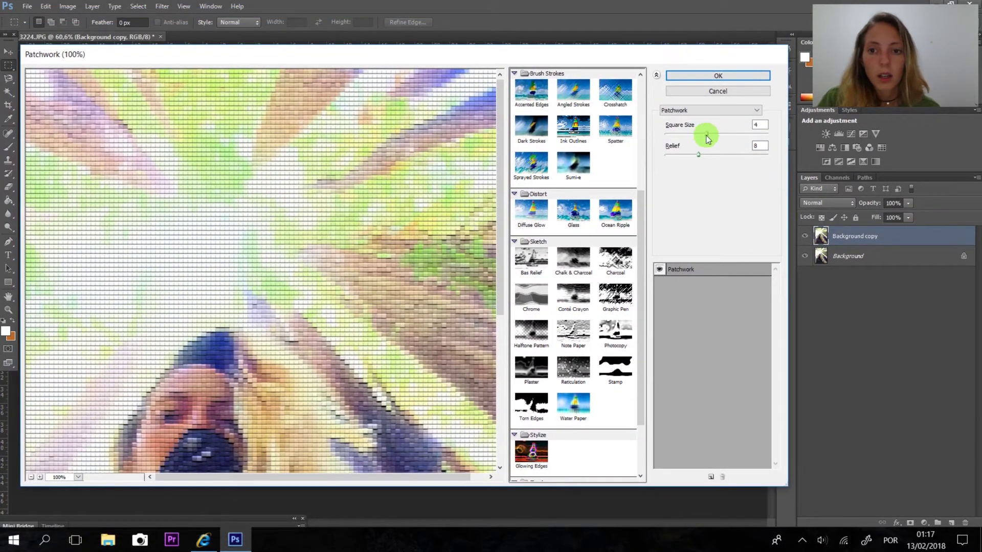
pyautogui.moveTo(501, 278); pyautogui.dragTo(501, 307)
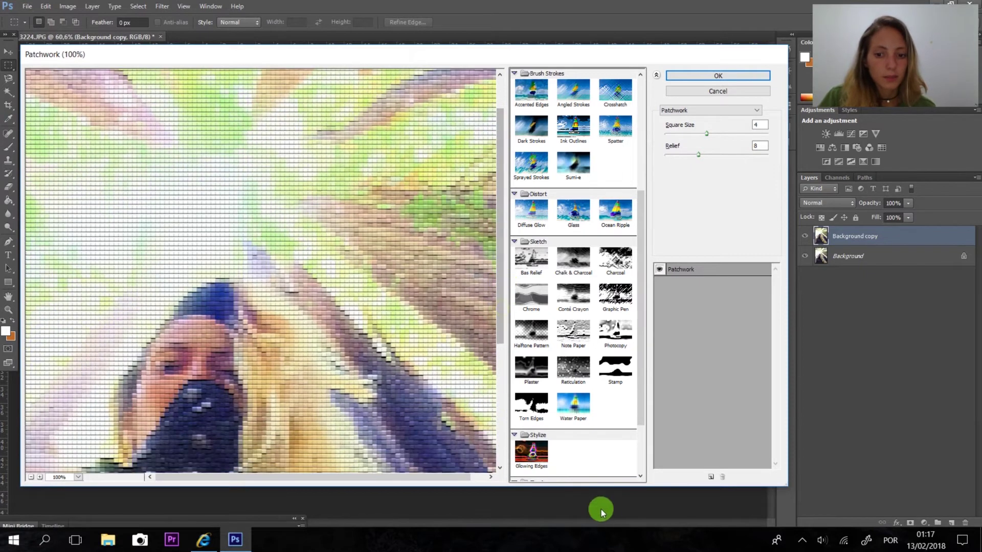
pyautogui.moveTo(601, 489); pyautogui.dragTo(602, 520)
pyautogui.scroll(-3, 330, 288)
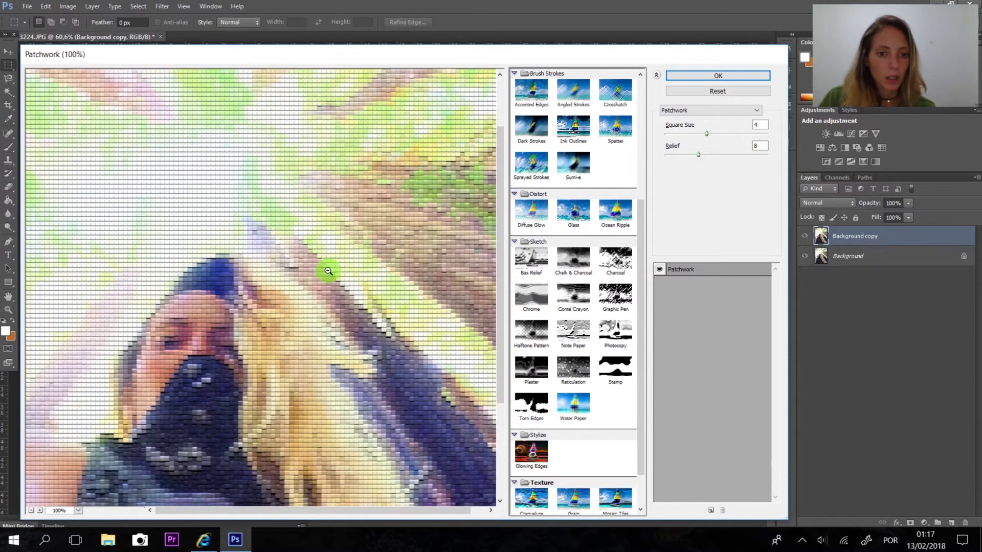
pyautogui.keyDown('alt'); pyautogui.click(329, 271); pyautogui.keyUp('alt')
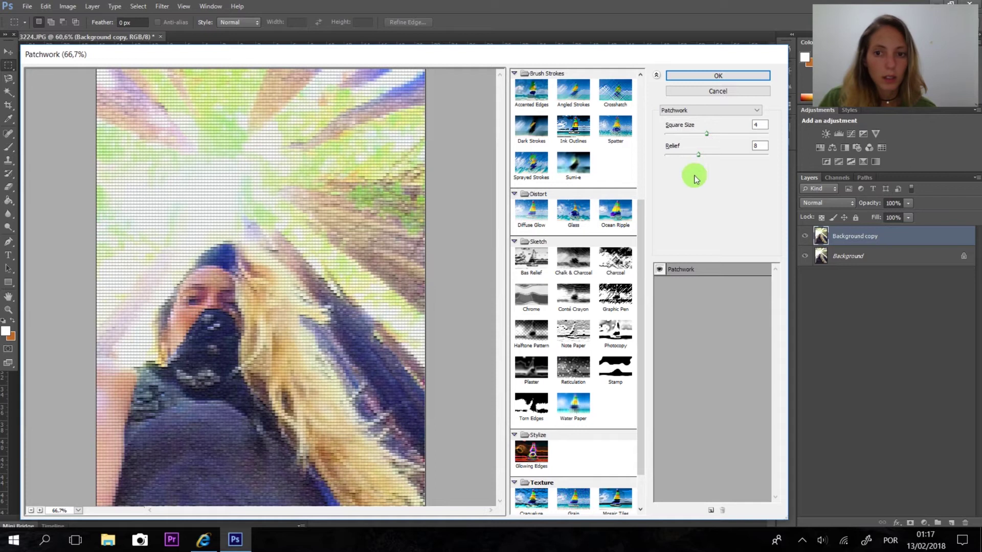
# Set the Patchwork square size to 10 and the relief to 7
pyautogui.moveTo(707, 133); pyautogui.dragTo(765, 142)
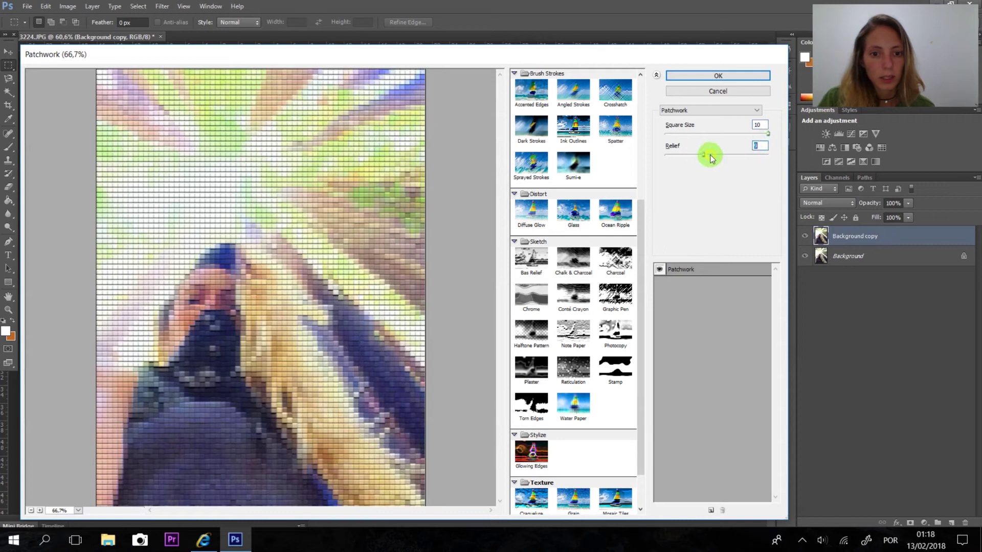
pyautogui.moveTo(710, 155)
pyautogui.mouseDown()
pyautogui.moveTo(770, 157)
pyautogui.moveTo(692, 162)
pyautogui.mouseUp()
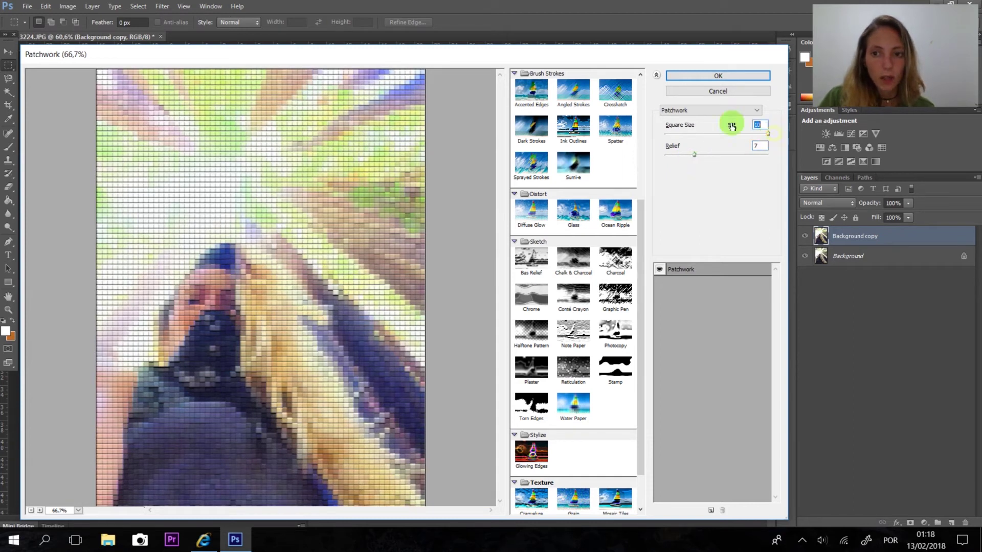
# Try to set the Patchwork square size to 120
pyautogui.click(700, 111)
pyautogui.click(699, 111)
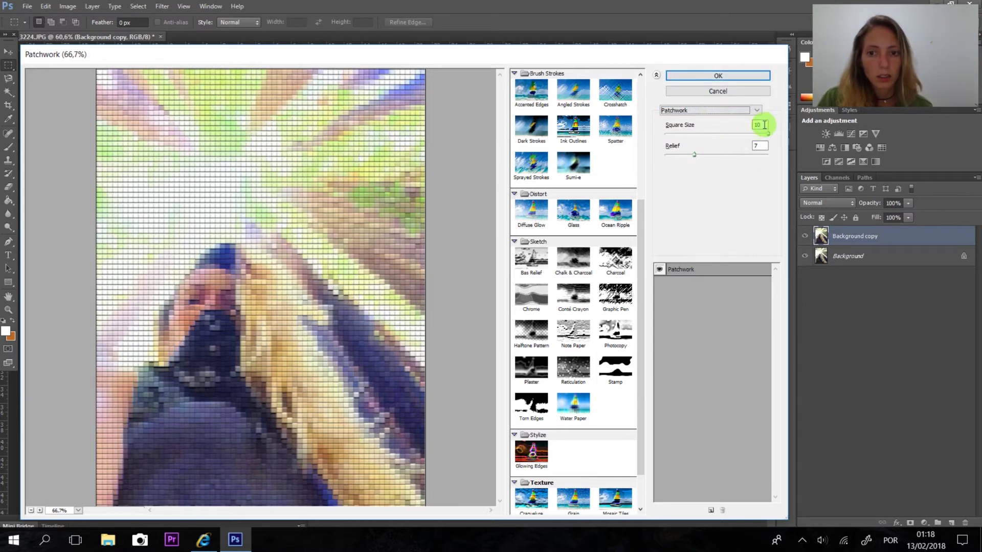
pyautogui.write('2')
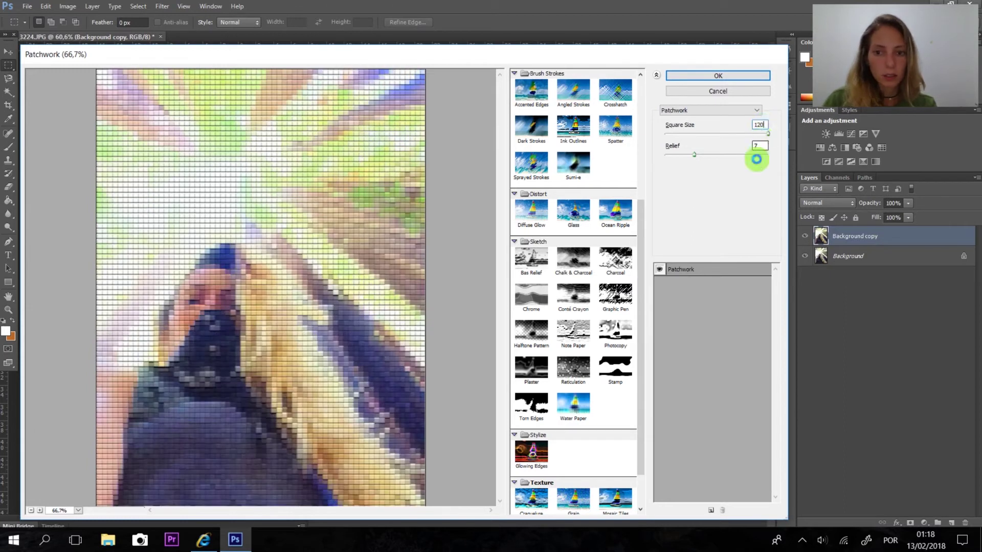
pyautogui.press('Tab')
pyautogui.click(530, 311)
pyautogui.click(758, 126)
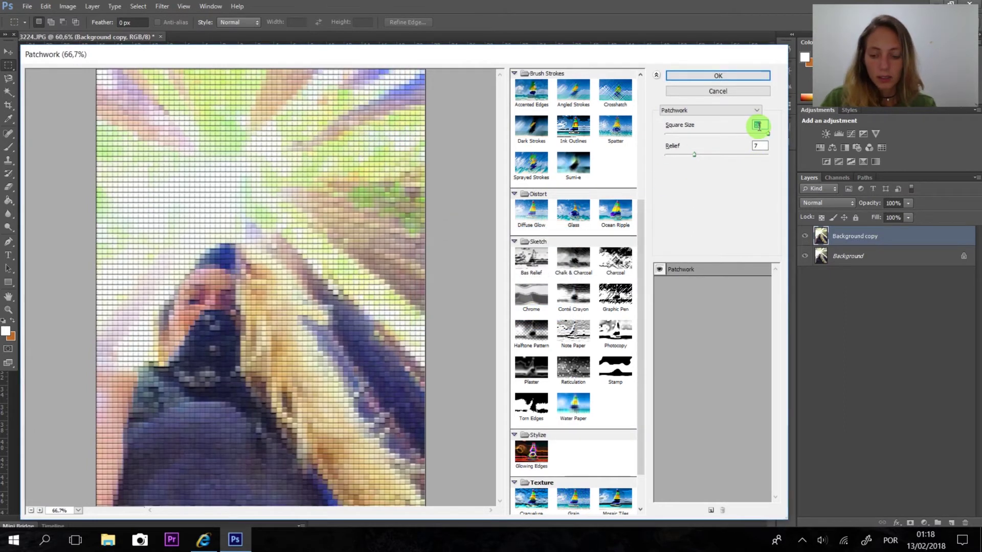
pyautogui.click(759, 125)
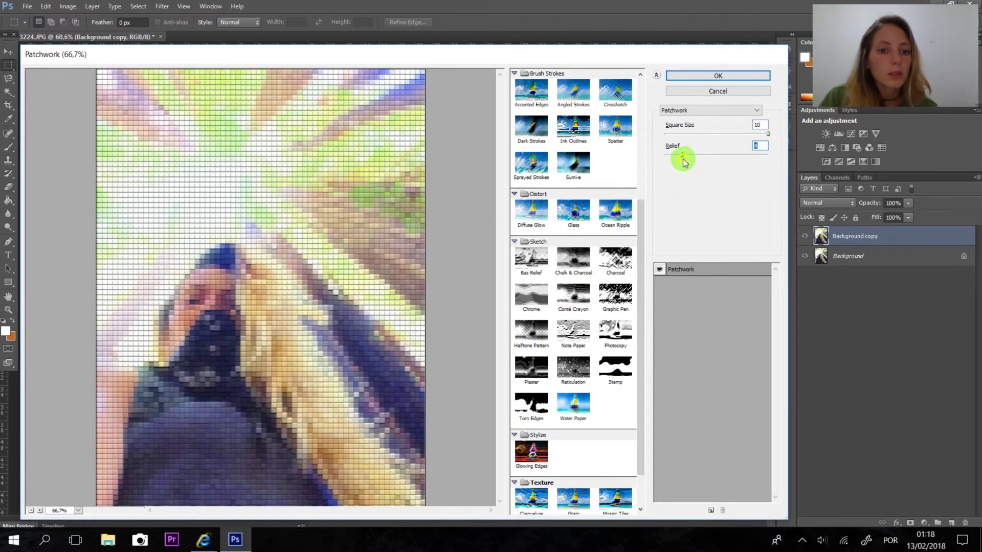
# Set the Patchwork relief to 4 and apply the filter to the layer
pyautogui.moveTo(684, 162)
pyautogui.mouseDown()
pyautogui.moveTo(786, 162)
pyautogui.moveTo(736, 158)
pyautogui.moveTo(688, 170)
pyautogui.mouseUp()
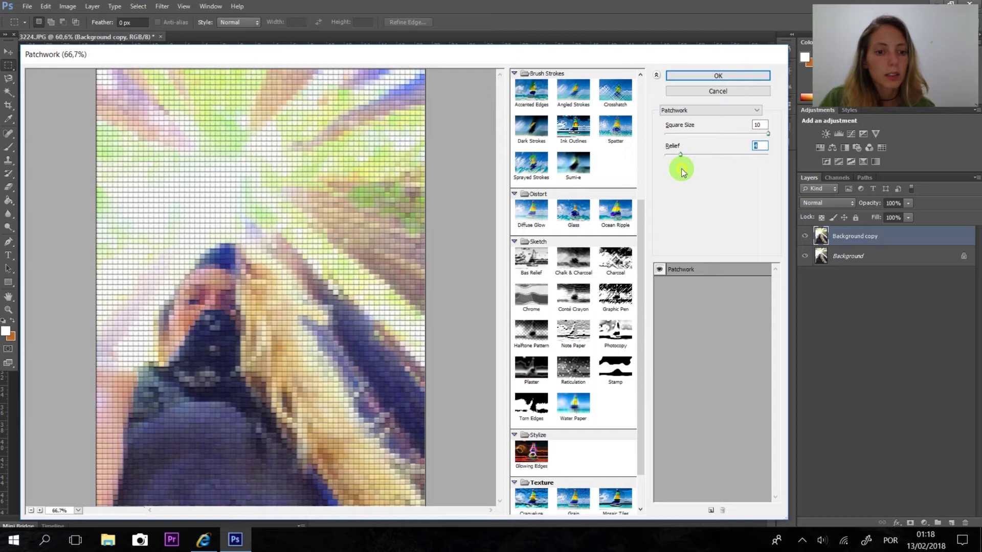
pyautogui.click(698, 77)
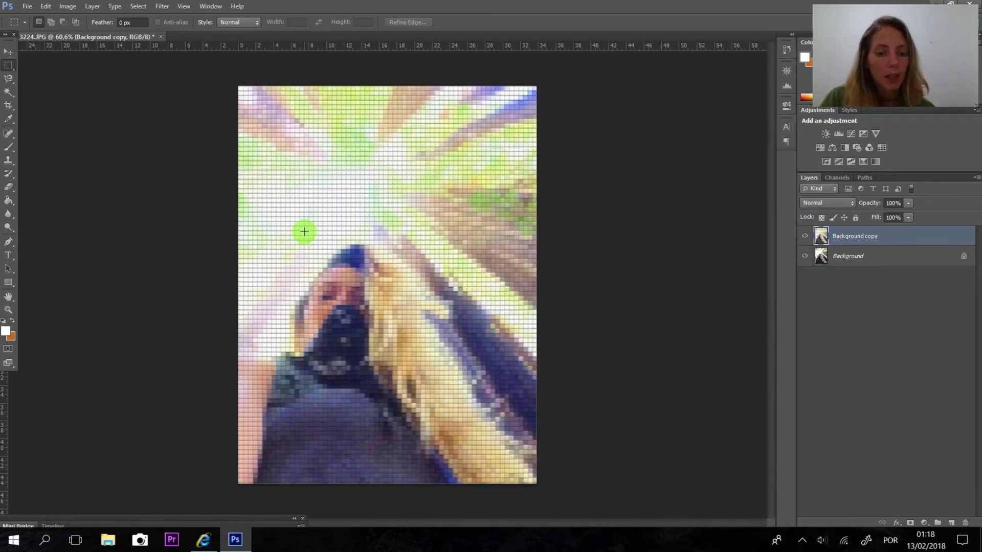
# Inspect the tiled effect up close and duplicate the Patchwork-filtered layer within the same document
pyautogui.scroll(6, 318, 245)
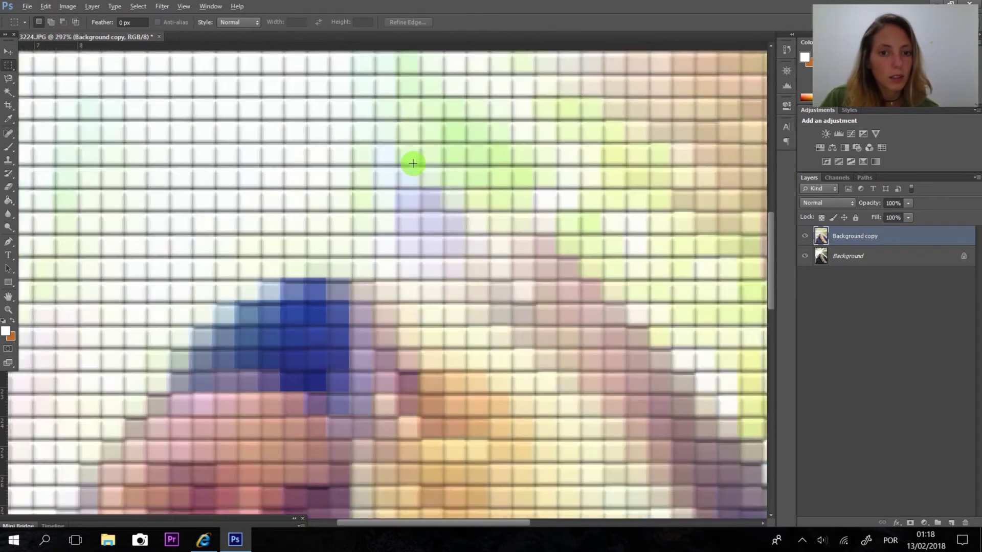
pyautogui.scroll(-4, 413, 163)
pyautogui.scroll(3, 320, 369)
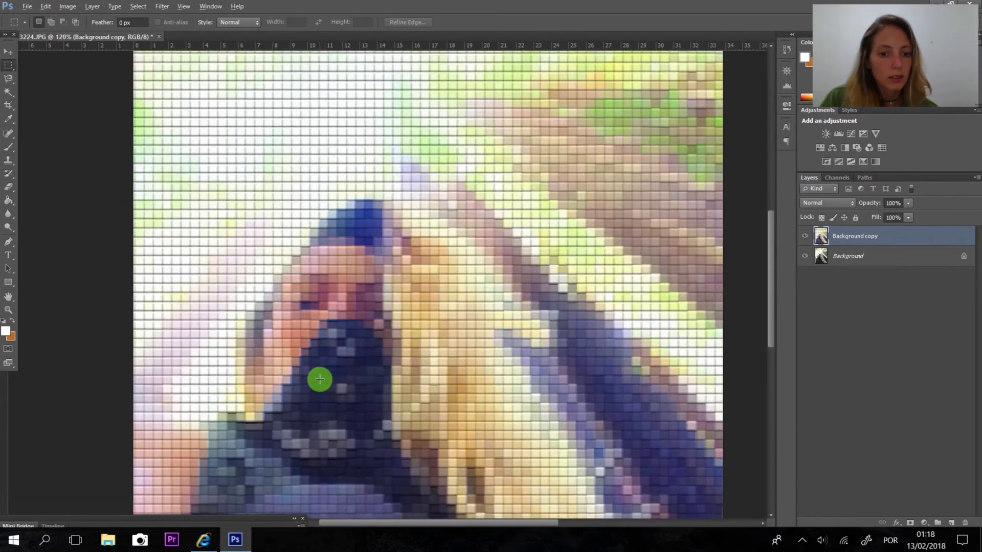
pyautogui.scroll(-5, 321, 376)
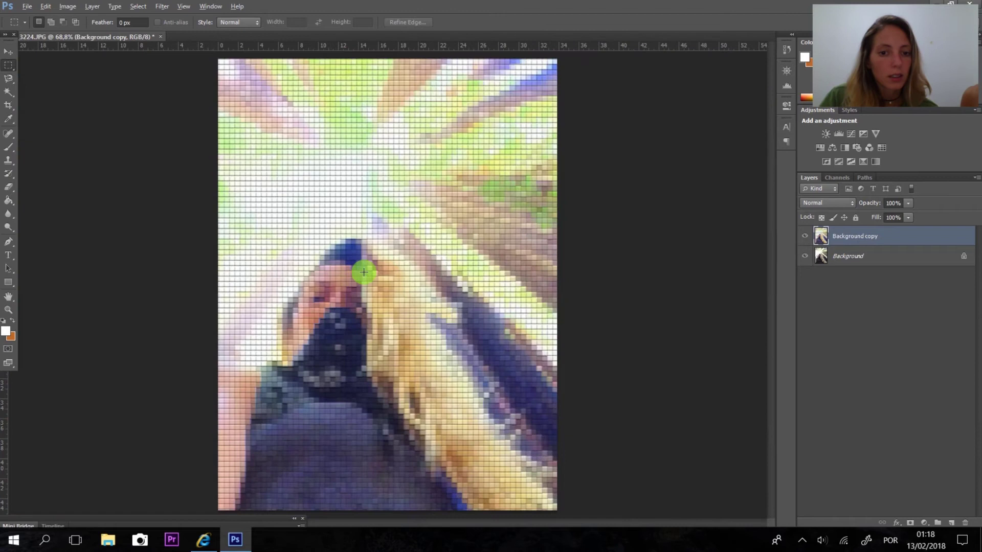
pyautogui.scroll(1, 371, 209)
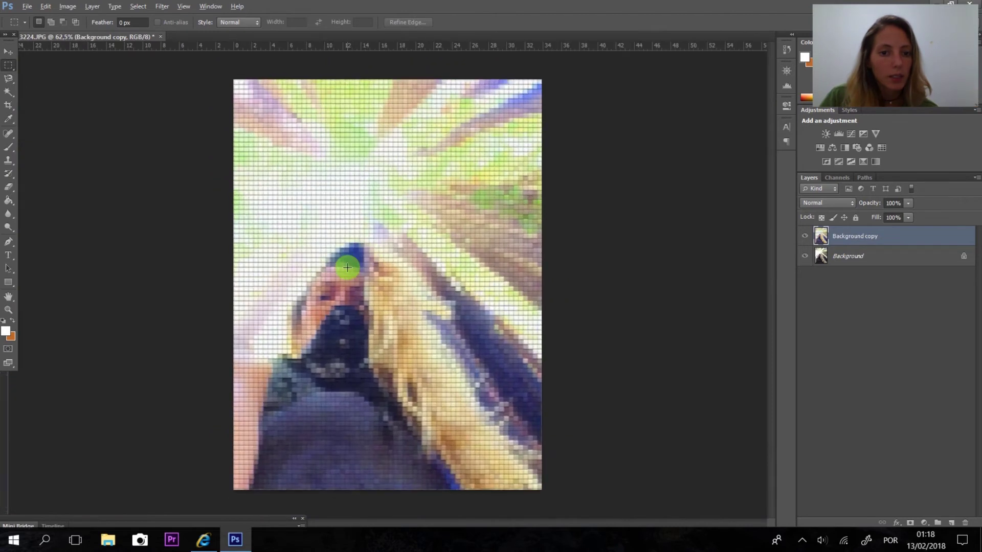
pyautogui.rightClick(905, 233)
pyautogui.click(825, 184)
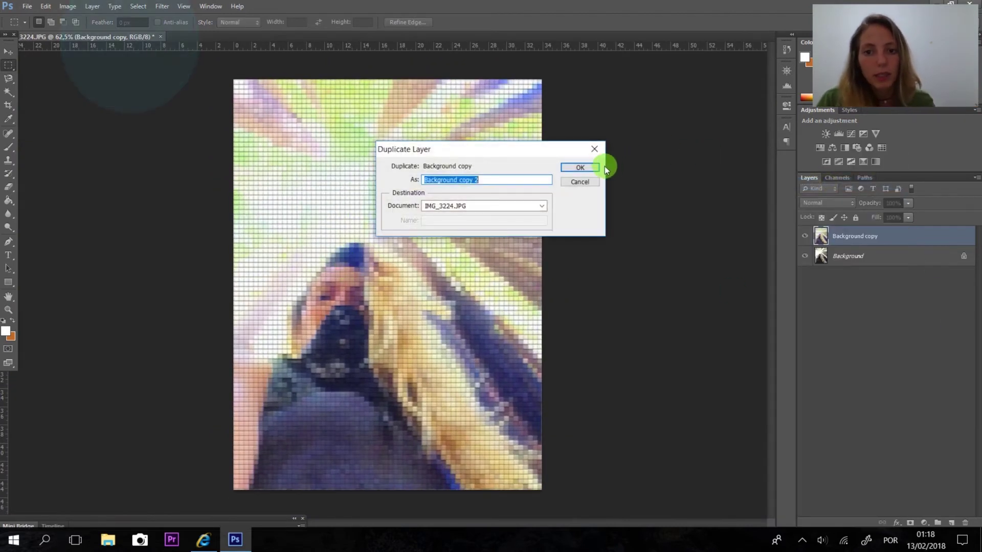
pyautogui.click(591, 167)
# Set the topmost duplicated layer's blend mode to Overlay and its opacity to 25%
pyautogui.click(847, 203)
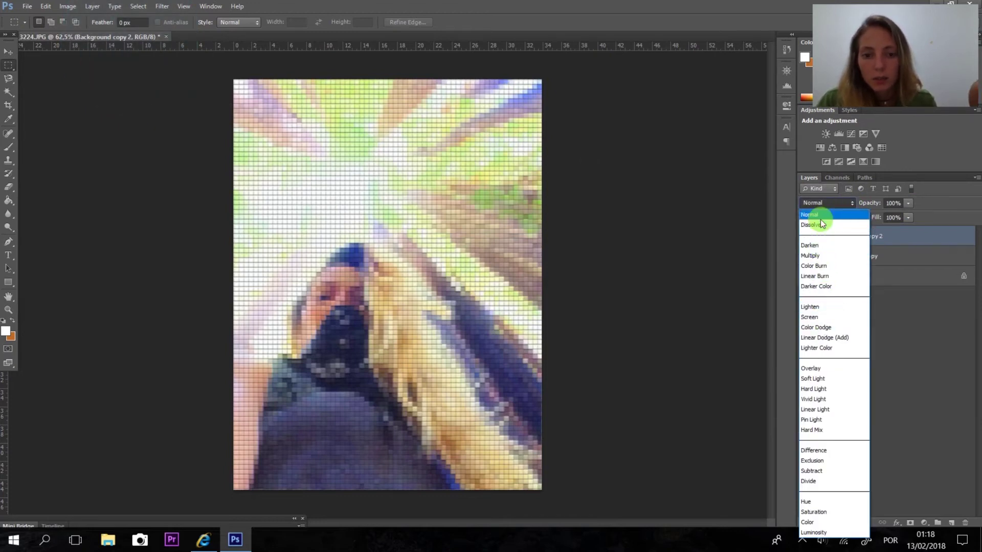
pyautogui.click(831, 369)
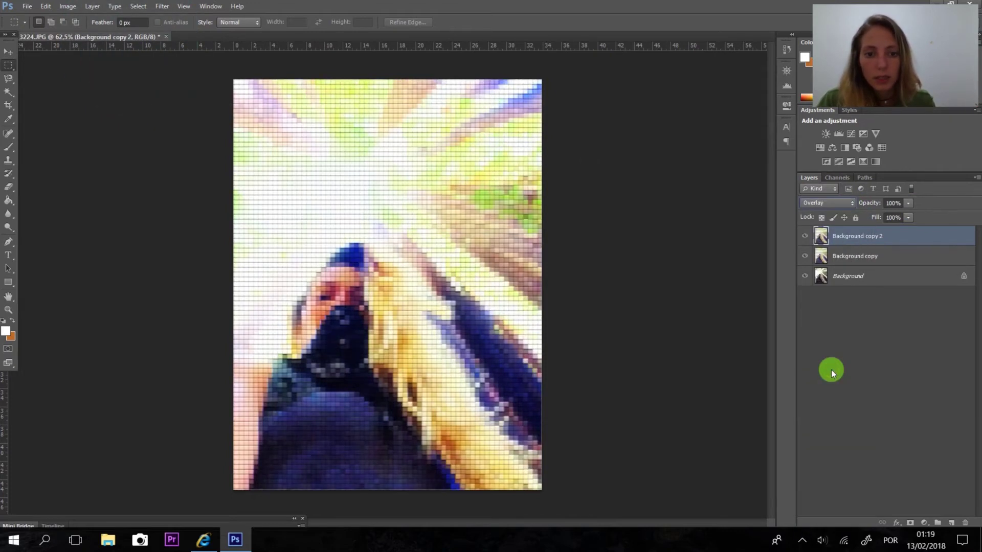
pyautogui.moveTo(908, 205); pyautogui.dragTo(878, 221)
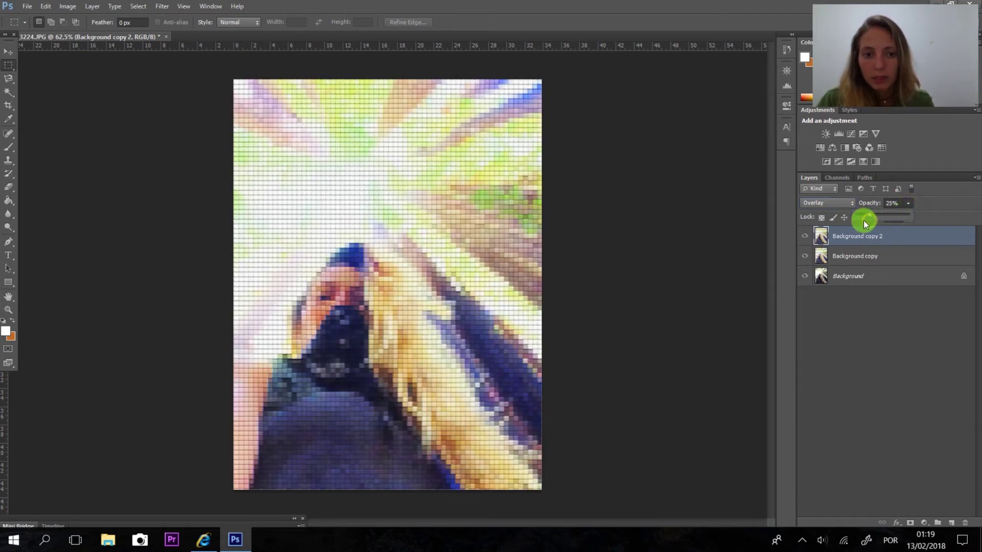
# Apply a Levels adjustment to the Overlay layer with a black input level of 33 and a midtone value of 0,15
pyautogui.click(67, 6)
pyautogui.moveTo(82, 37)
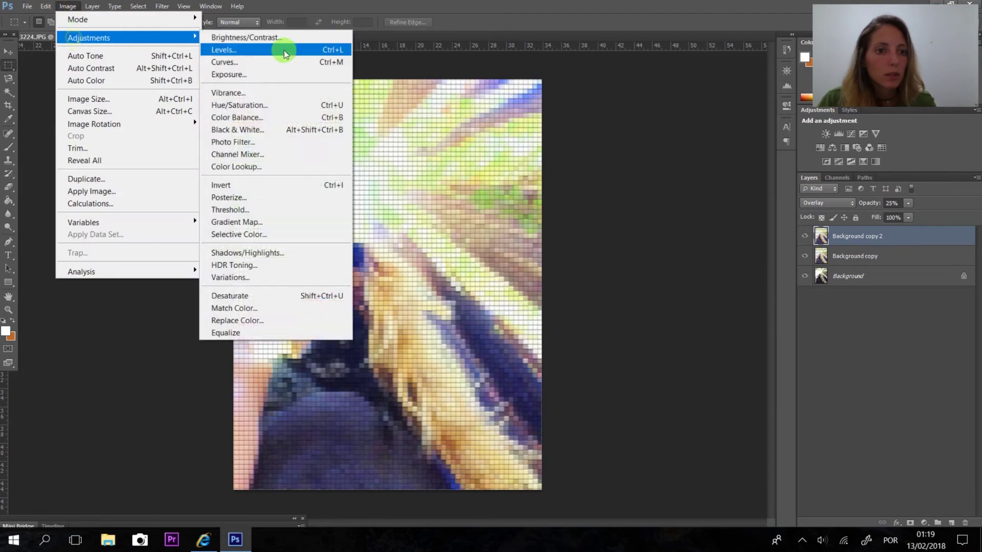
pyautogui.click(285, 51)
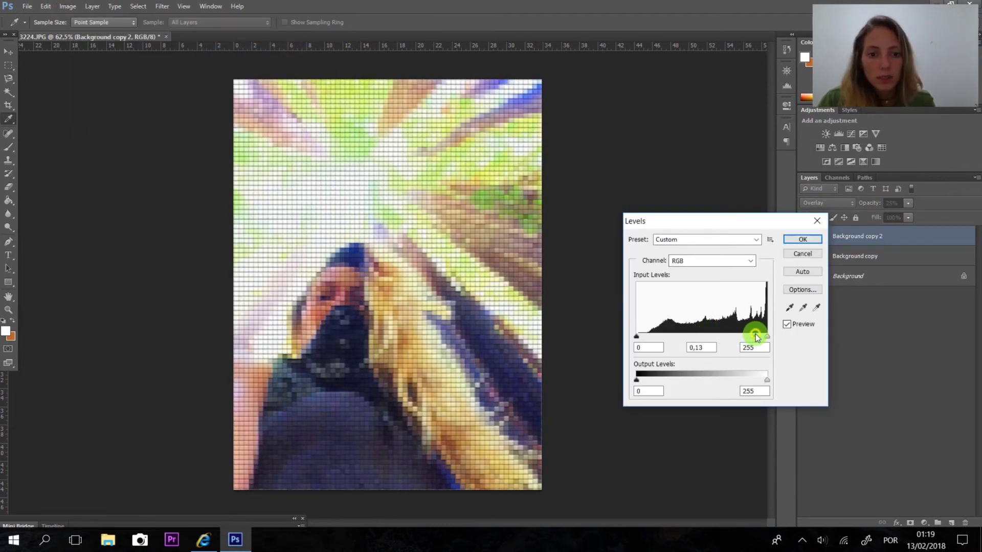
pyautogui.moveTo(756, 338); pyautogui.dragTo(786, 336)
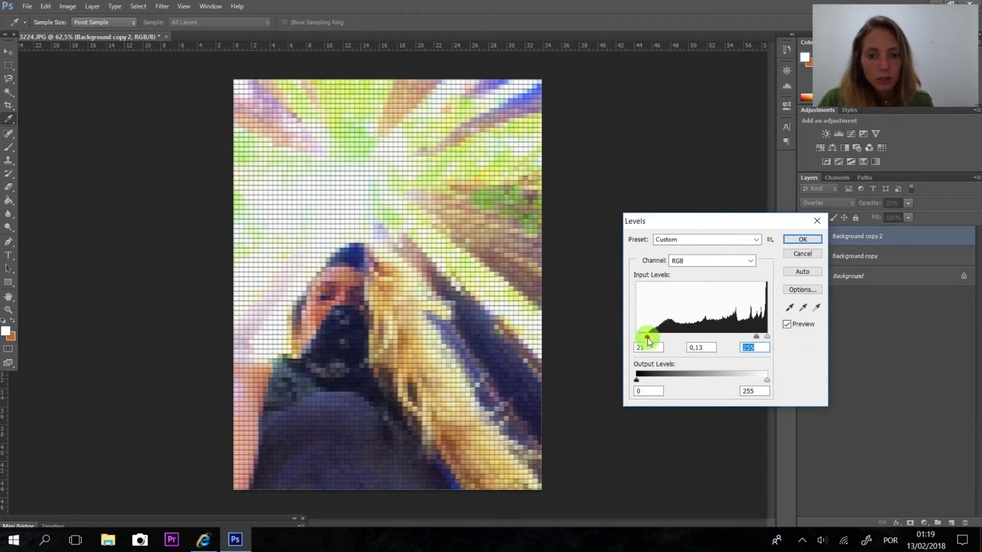
pyautogui.moveTo(647, 338); pyautogui.dragTo(654, 338)
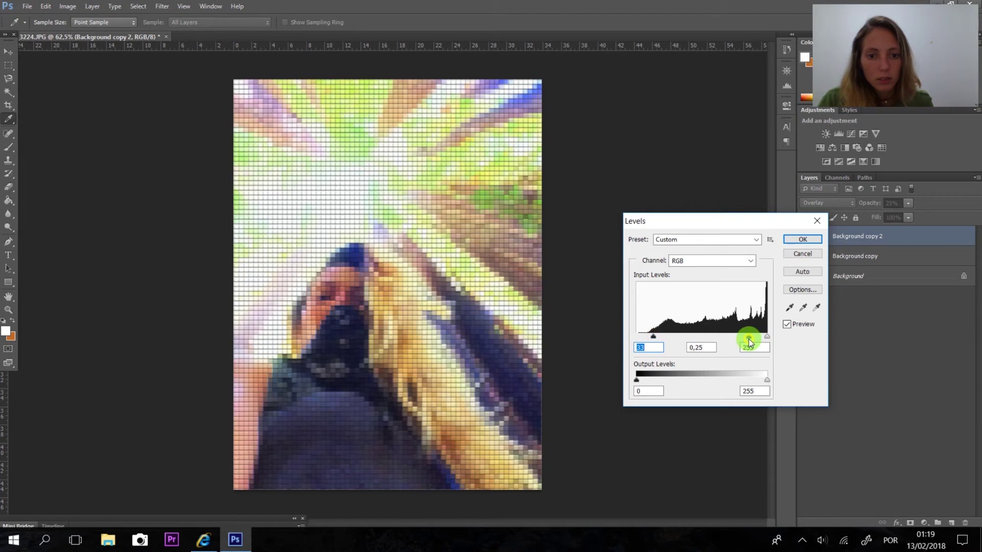
pyautogui.moveTo(749, 342)
pyautogui.mouseDown()
pyautogui.moveTo(693, 340)
pyautogui.moveTo(760, 328)
pyautogui.moveTo(650, 351)
pyautogui.moveTo(768, 338)
pyautogui.mouseUp()
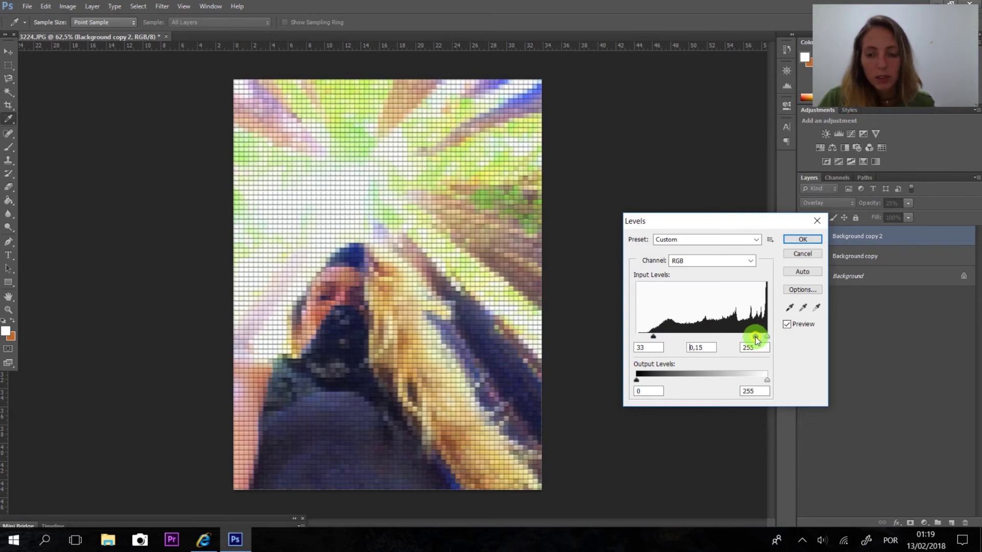
pyautogui.moveTo(705, 223); pyautogui.dragTo(636, 168)
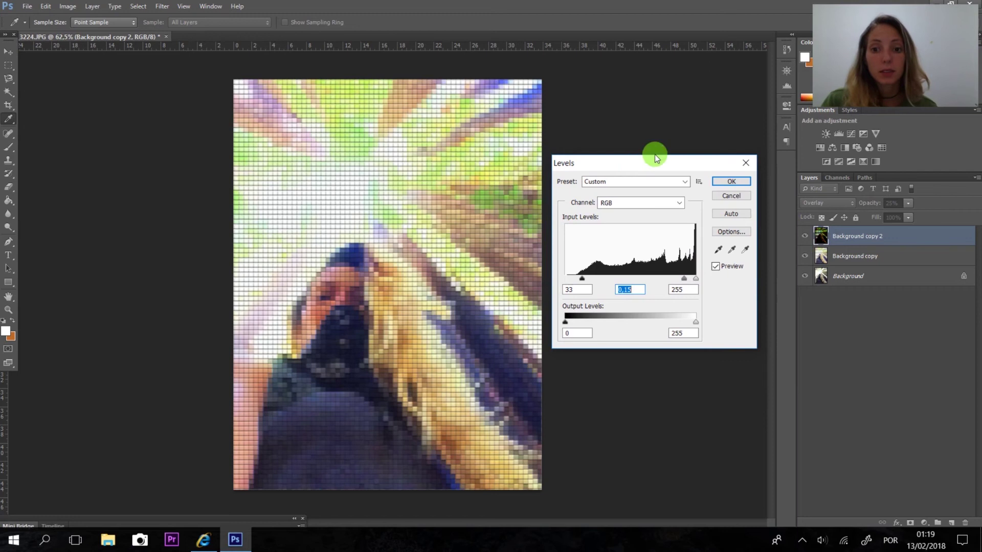
pyautogui.click(731, 183)
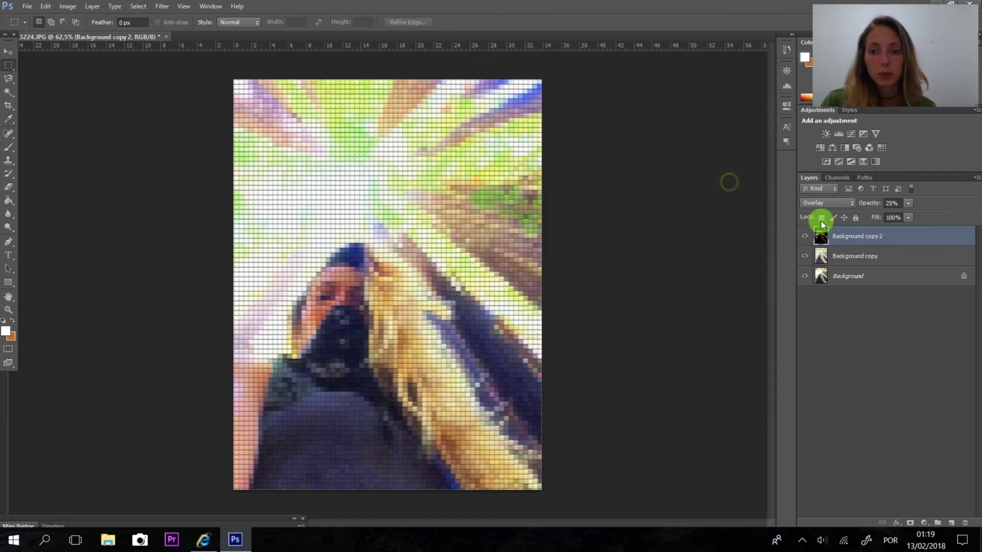
# Hide all three layers and show them again to compare the image with and without them
pyautogui.click(805, 258)
pyautogui.click(804, 276)
pyautogui.click(803, 239)
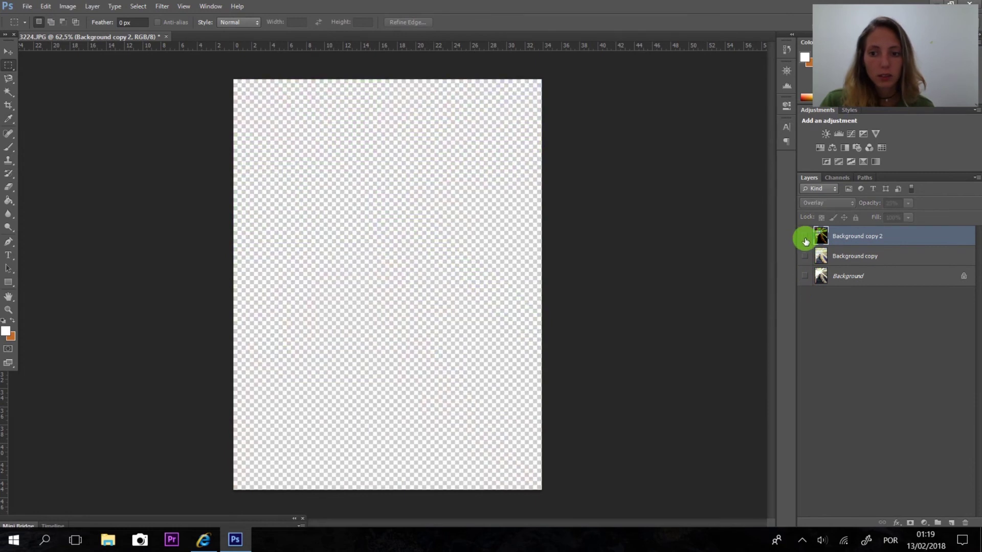
pyautogui.click(804, 237)
pyautogui.click(804, 276)
pyautogui.click(806, 258)
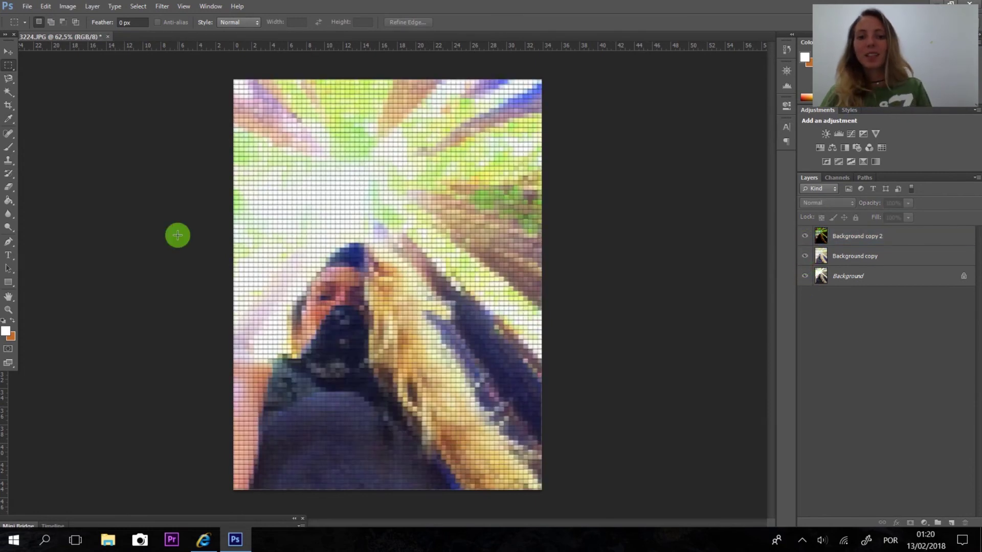